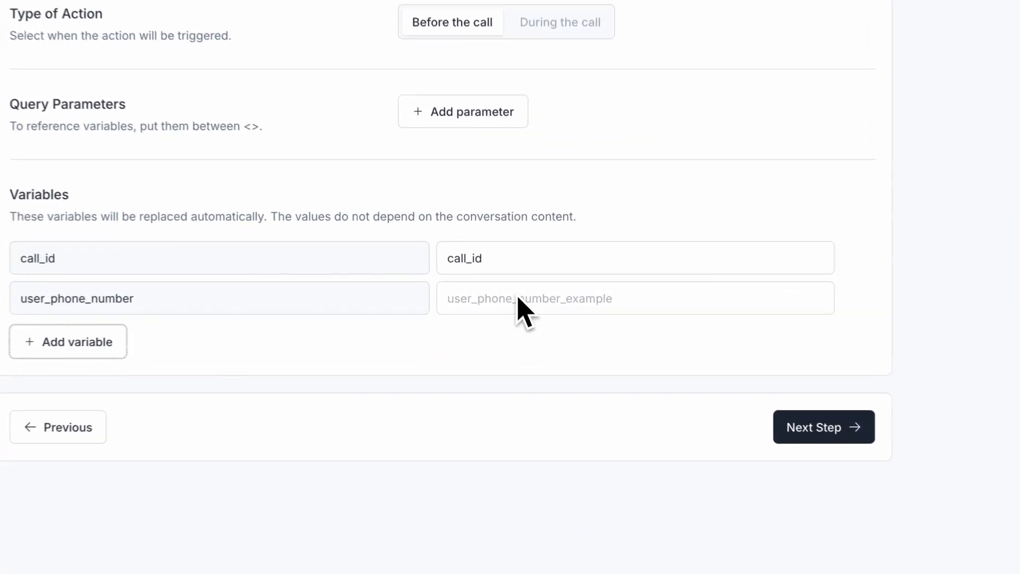
- Give the user_phone_number variable a sample phone number as its example value
left_click(542, 287)
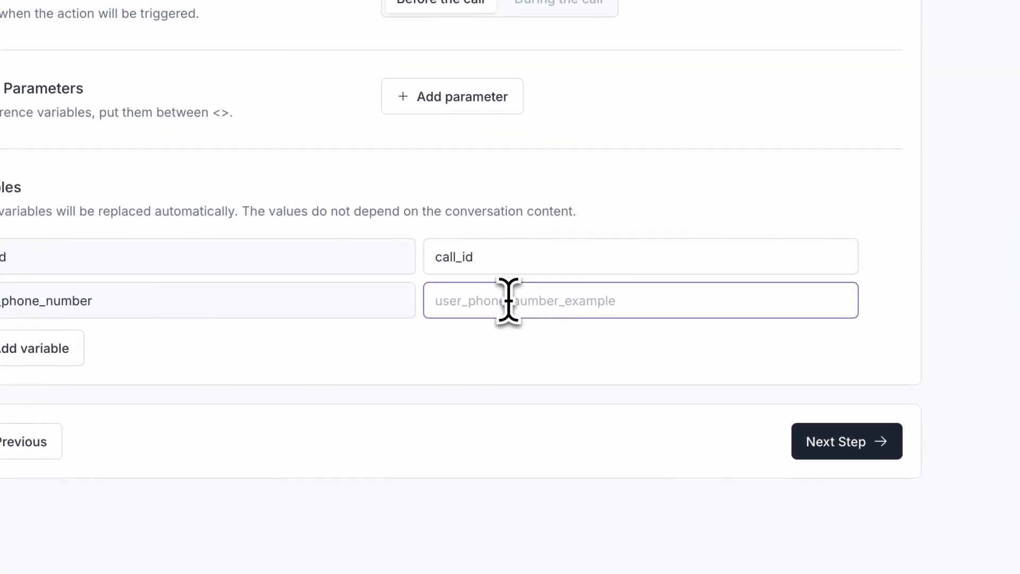
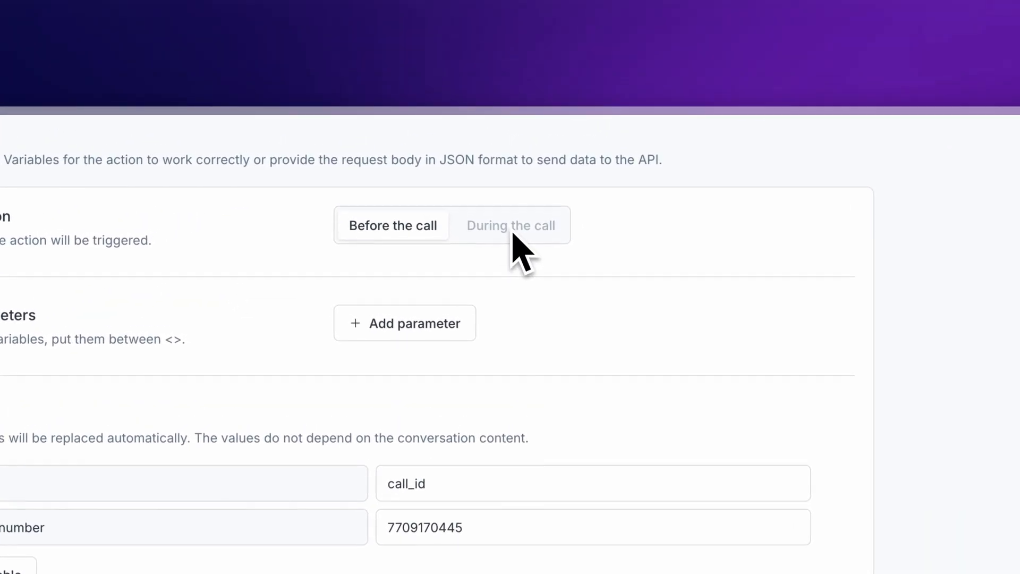
- Set the action type to 'During the call' and add a new blank variable
left_click(568, 140)
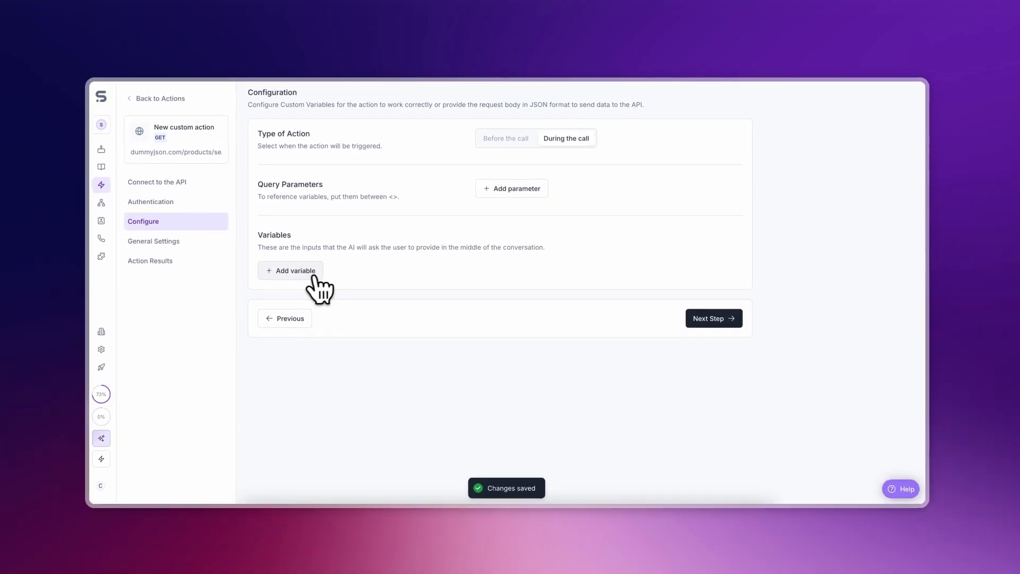
left_click(315, 272)
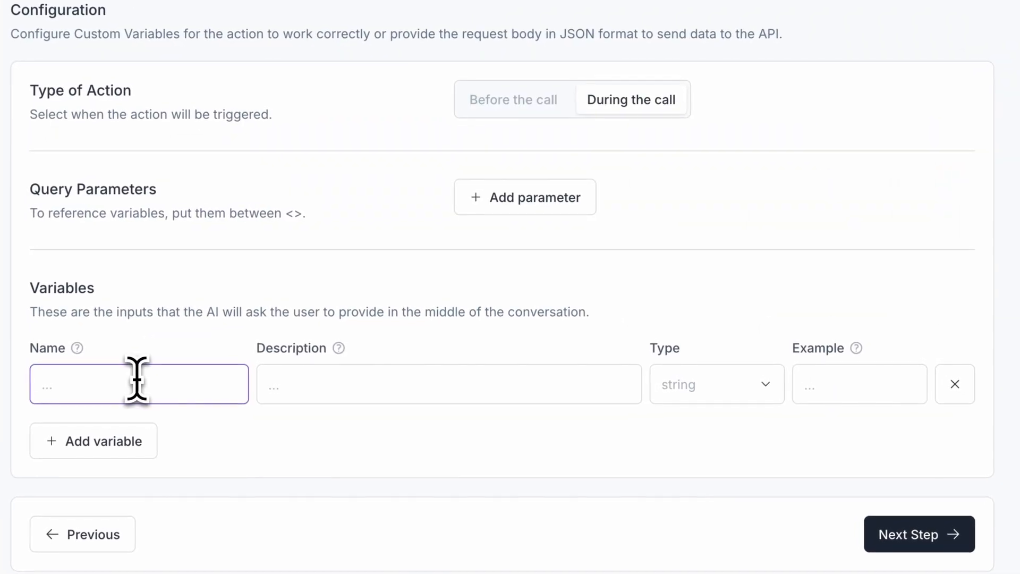
- Define product_type as a string variable for the customer's desired product, example 'phone'
type("product_type")
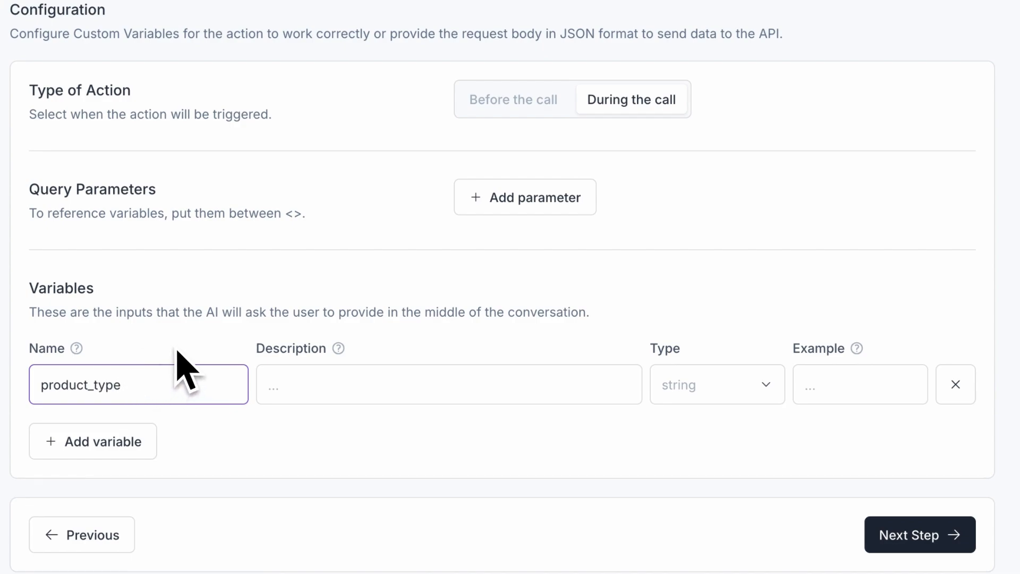
left_click(294, 387)
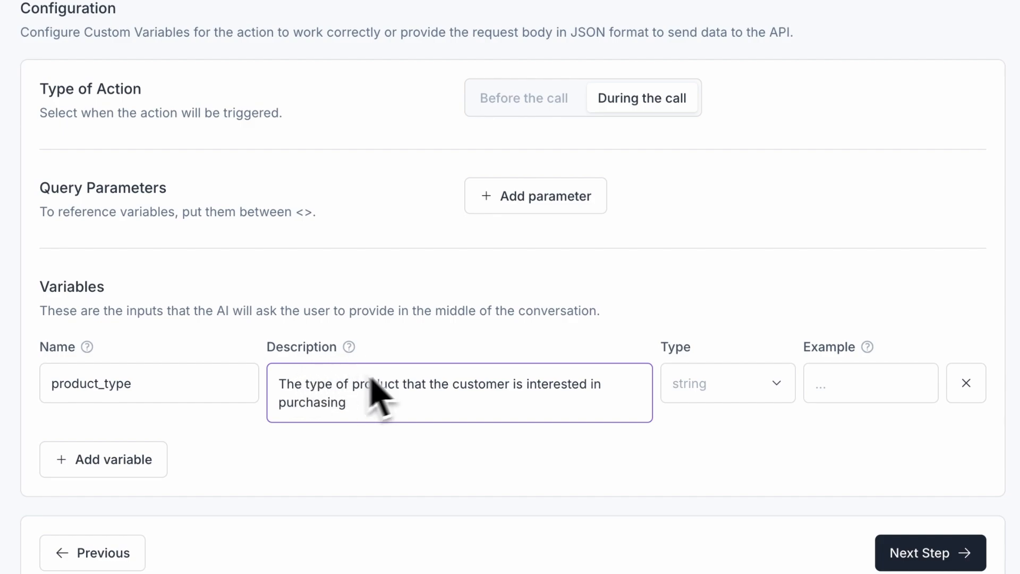
left_click(700, 387)
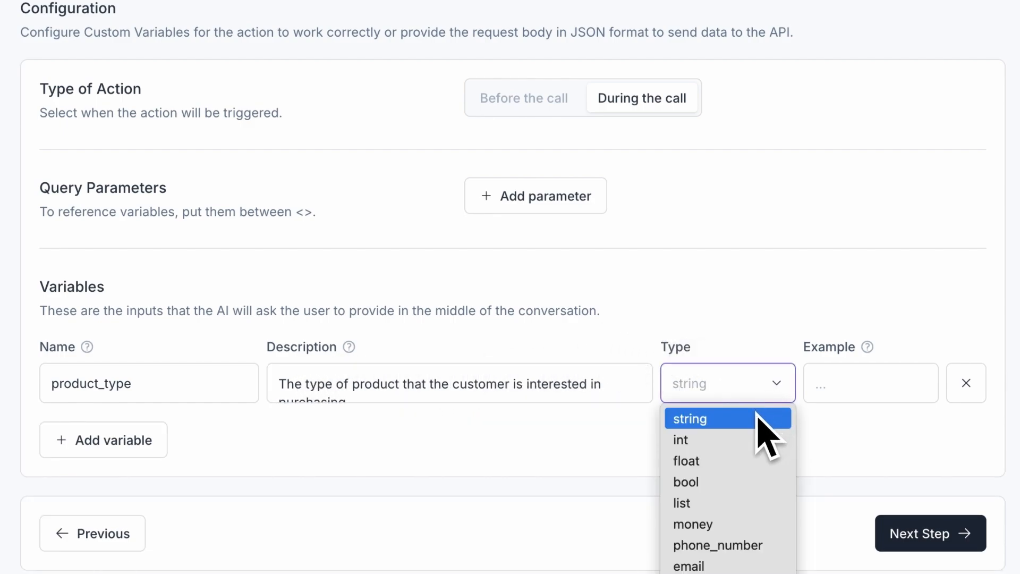
left_click(756, 420)
left_click(844, 386)
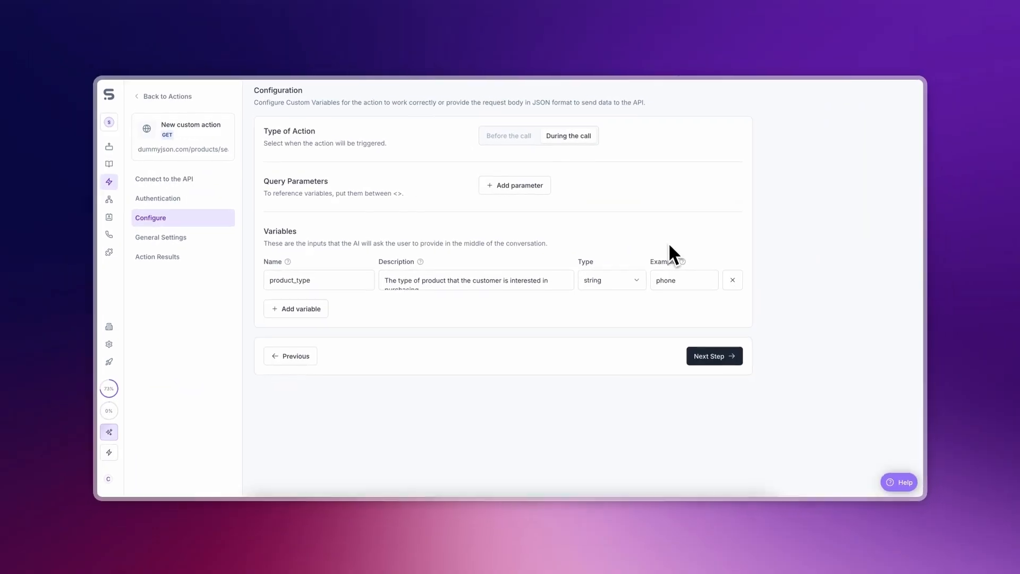
left_click(192, 180)
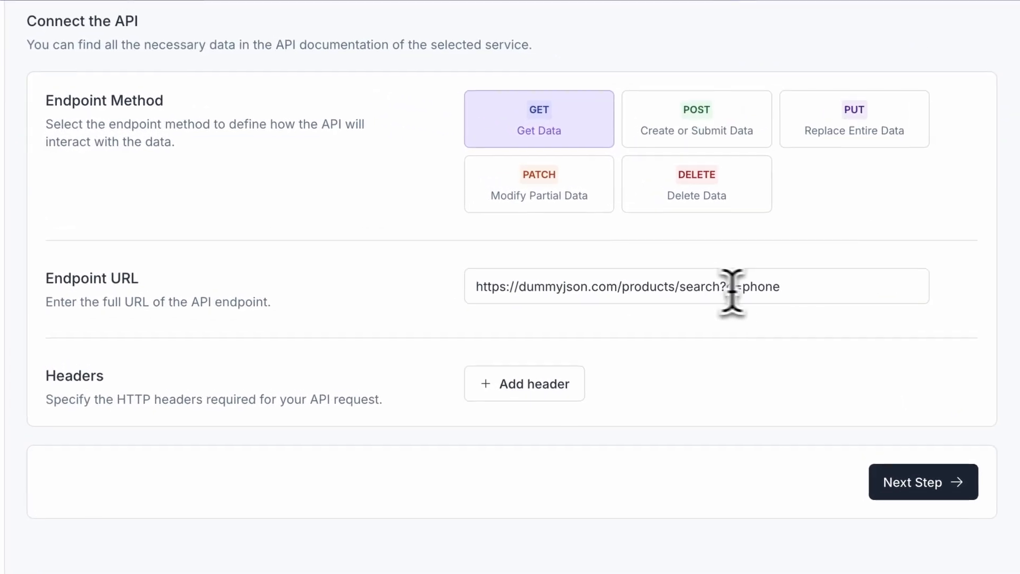
left_click_drag(801, 291, 751, 295)
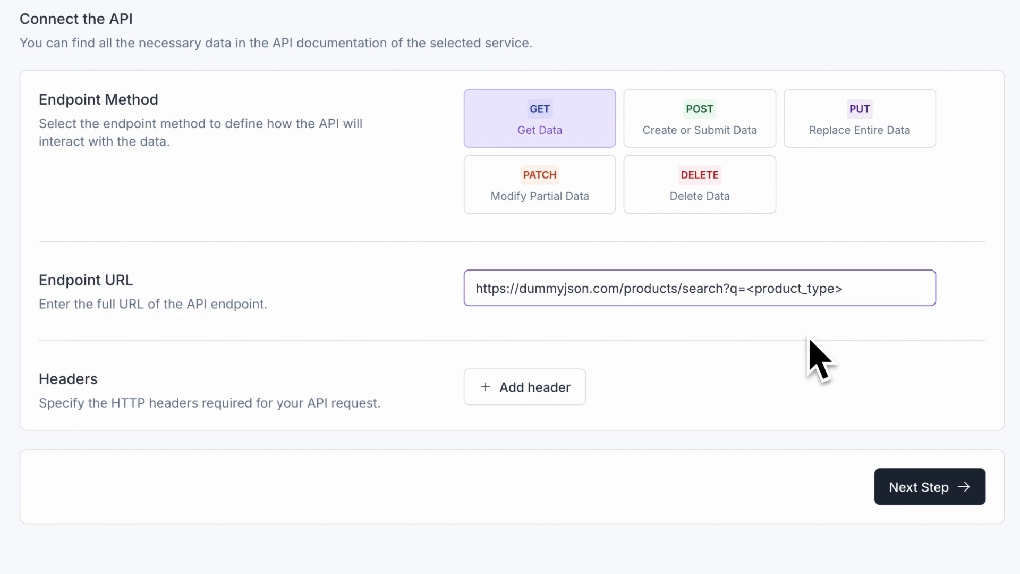
left_click(968, 311)
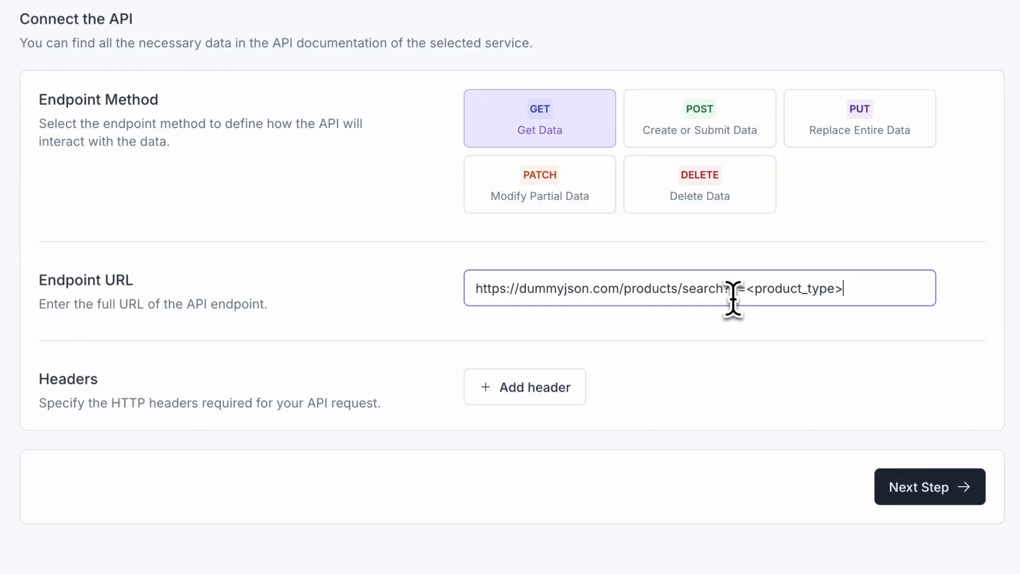
left_click(727, 296, "shift")
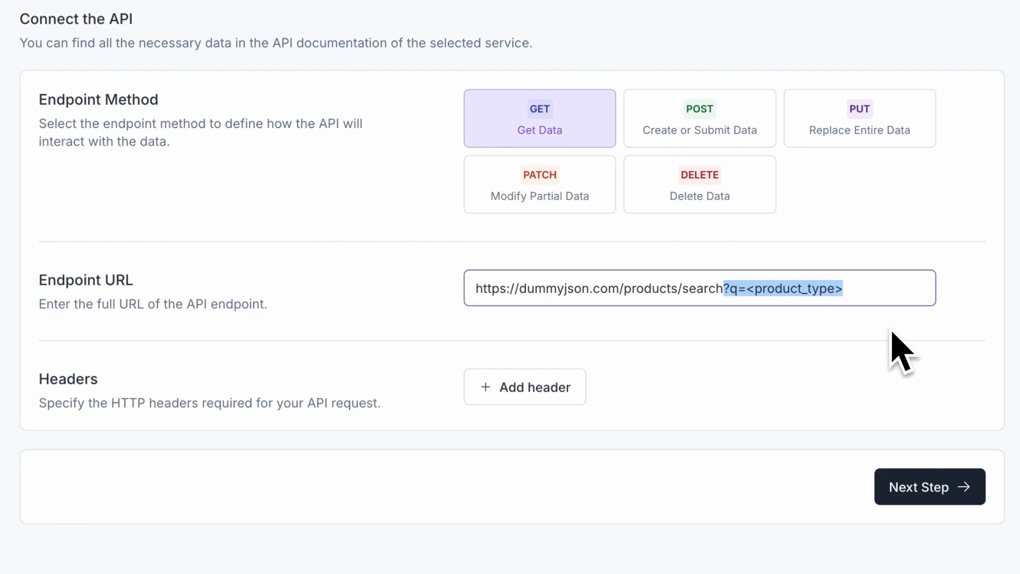
key("BackSpace")
left_click(863, 351)
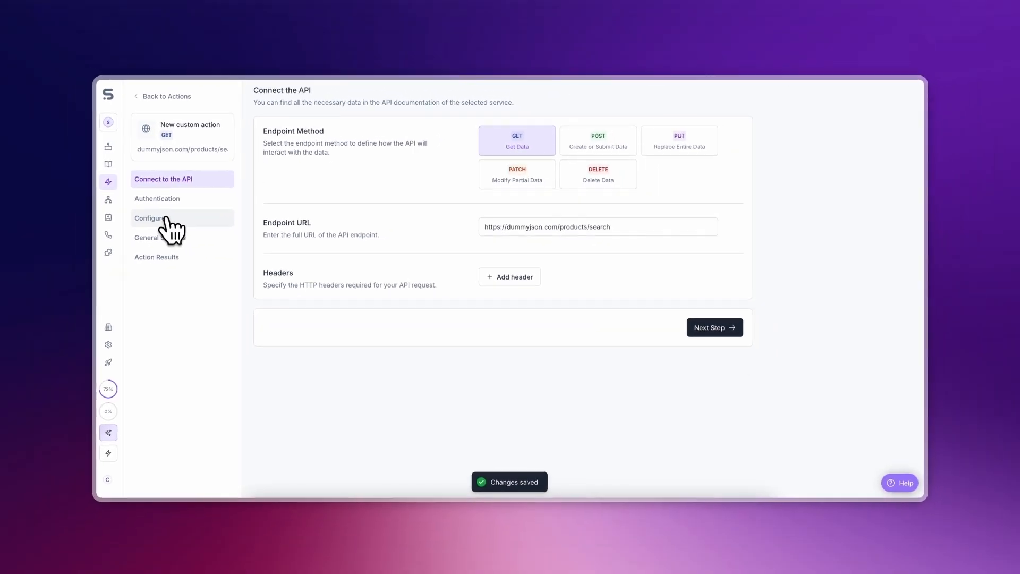
left_click(166, 218)
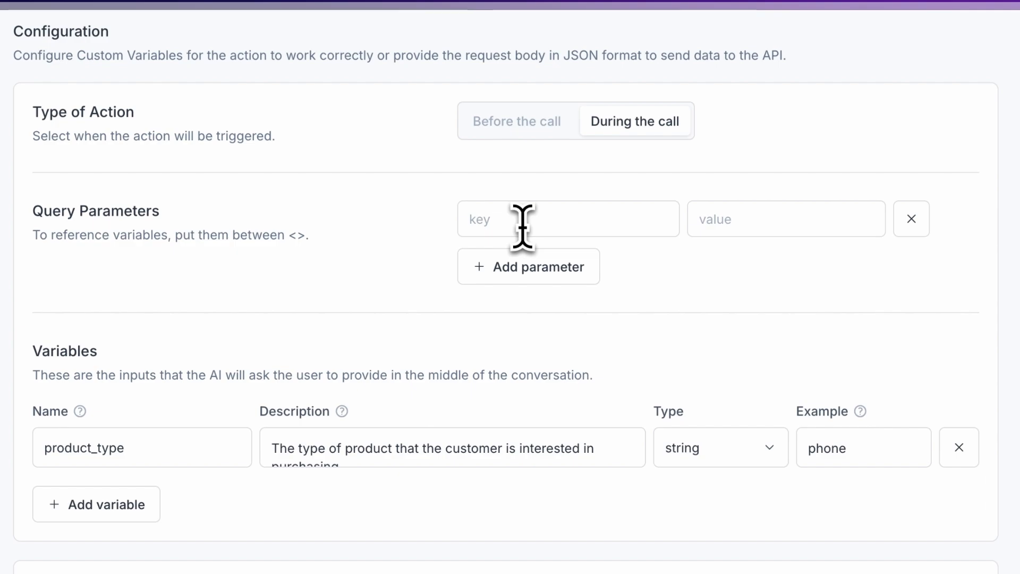
- Add query parameter q with the value <product_type>
left_click(523, 227)
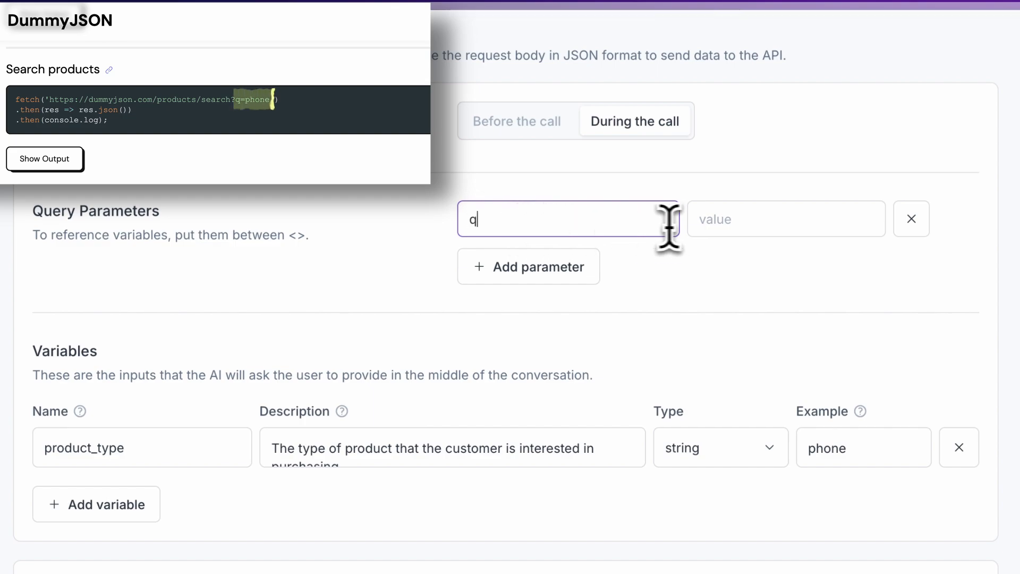
left_click(728, 228)
type("<pro")
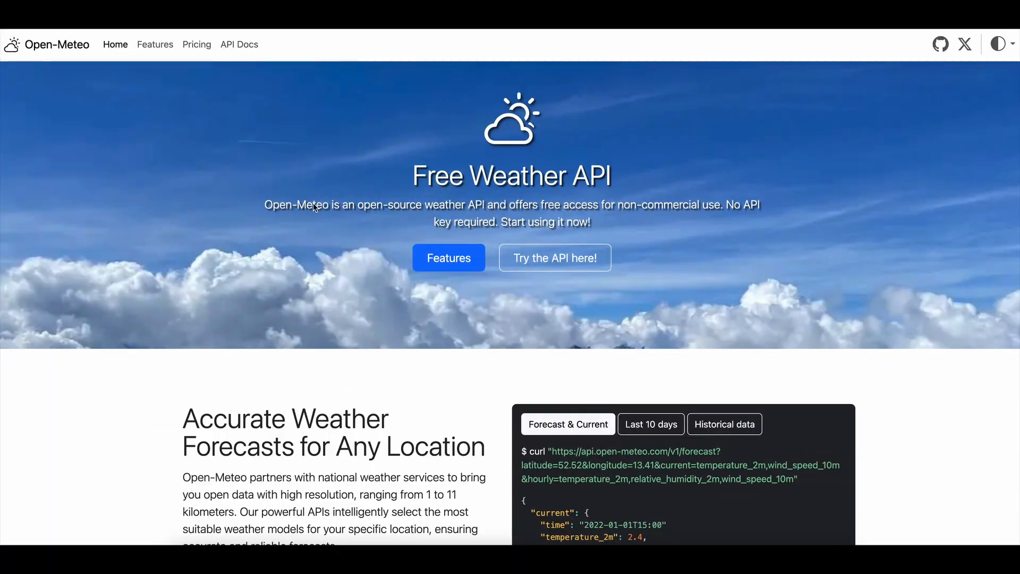
- Look over the Open-Meteo forecast API URL, then return to the action's Configure step
left_click(243, 47)
scroll(181, 291, "down", 20)
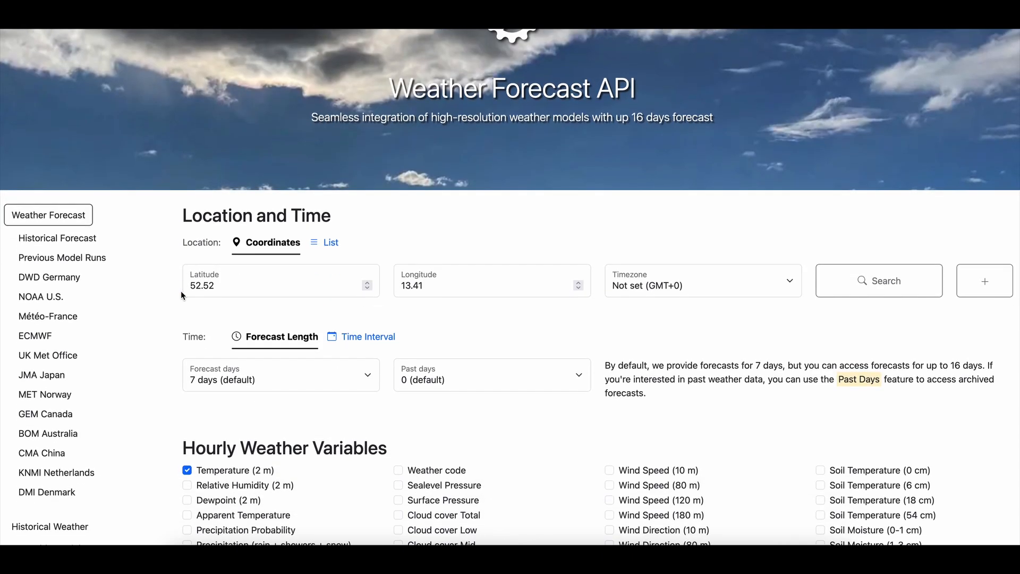
scroll(180, 295, "down", 3)
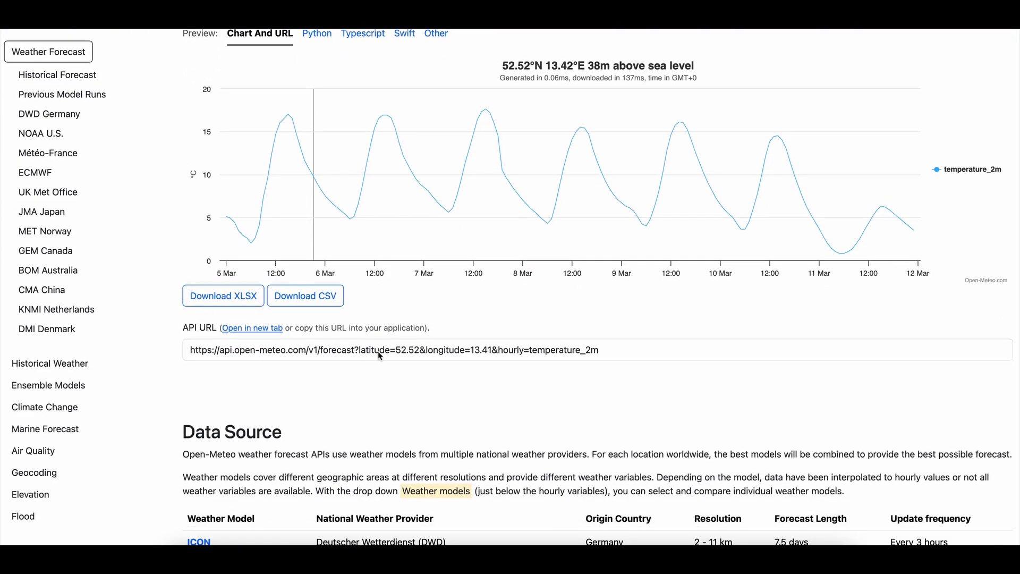
left_click_drag(612, 351, 529, 350)
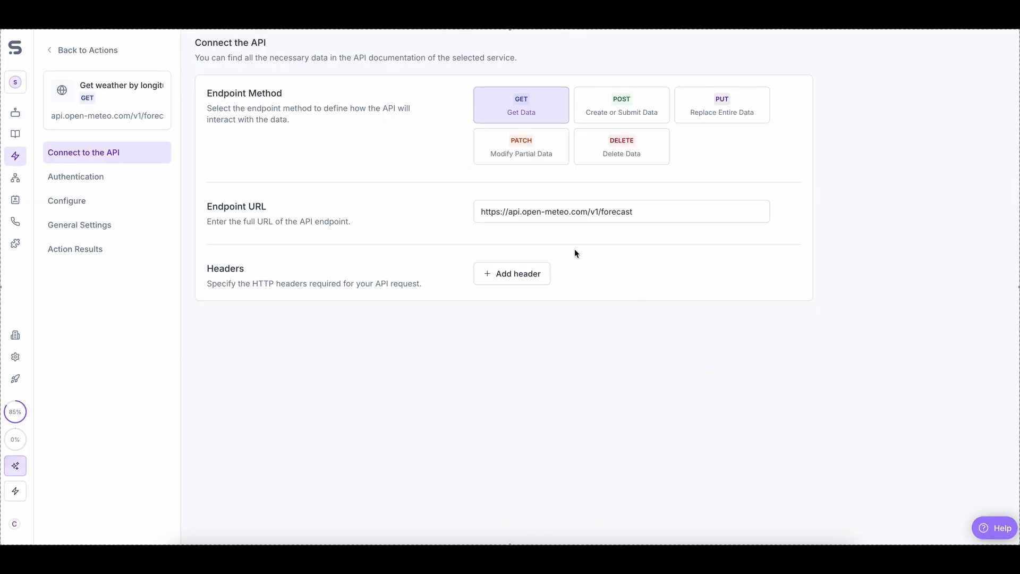
left_click_drag(482, 211, 595, 214)
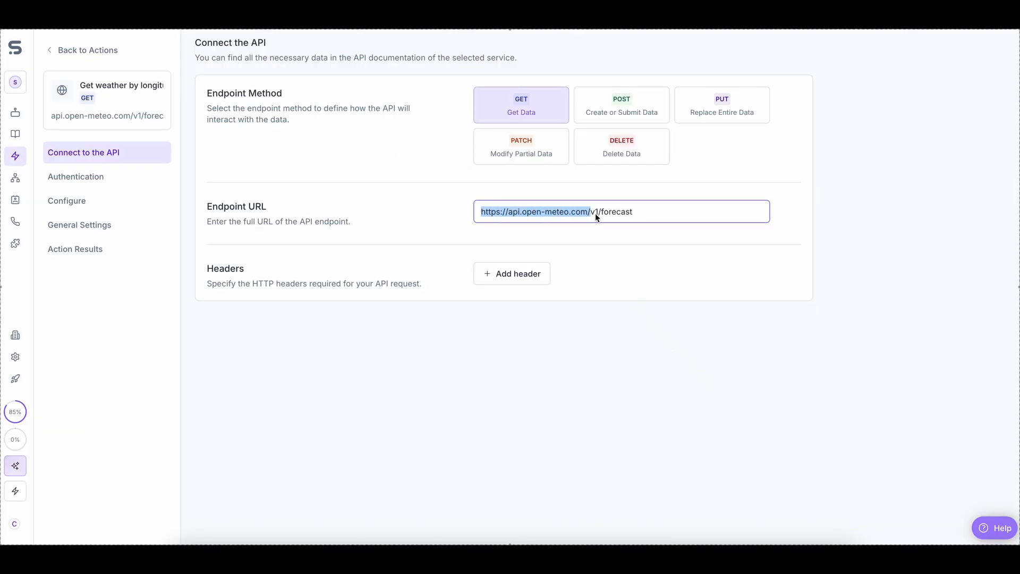
left_click(82, 201)
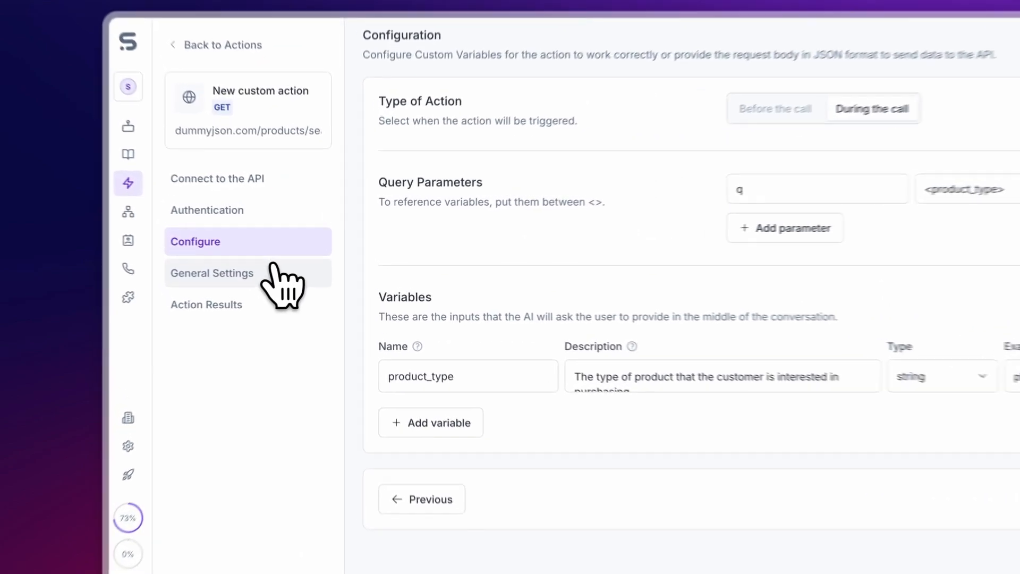
- Name the action 'Return Products', describe the product type, and set speech 'Looking up our products'
left_click(201, 235)
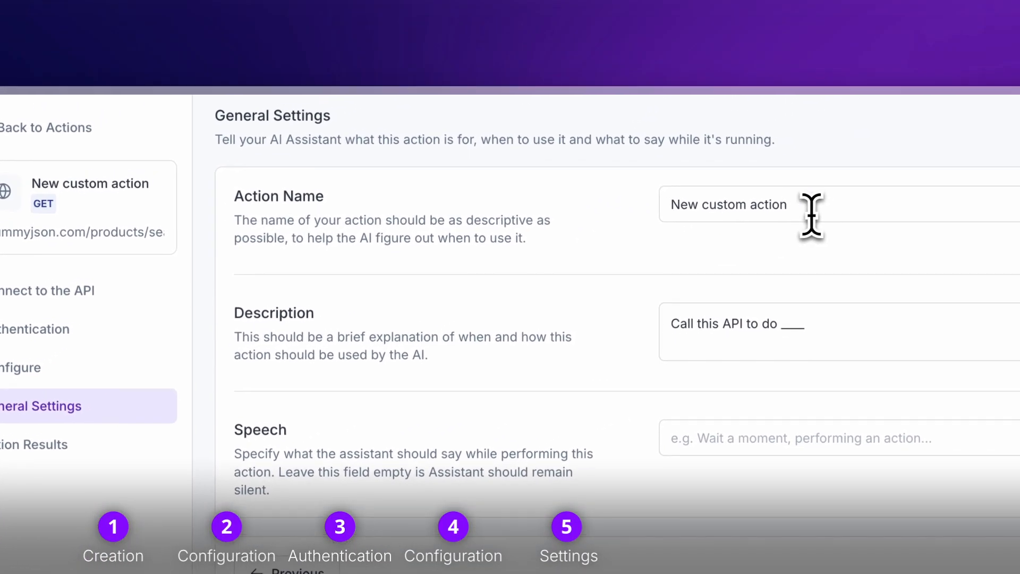
left_click_drag(1018, 99, 878, 86)
type("Return Products")
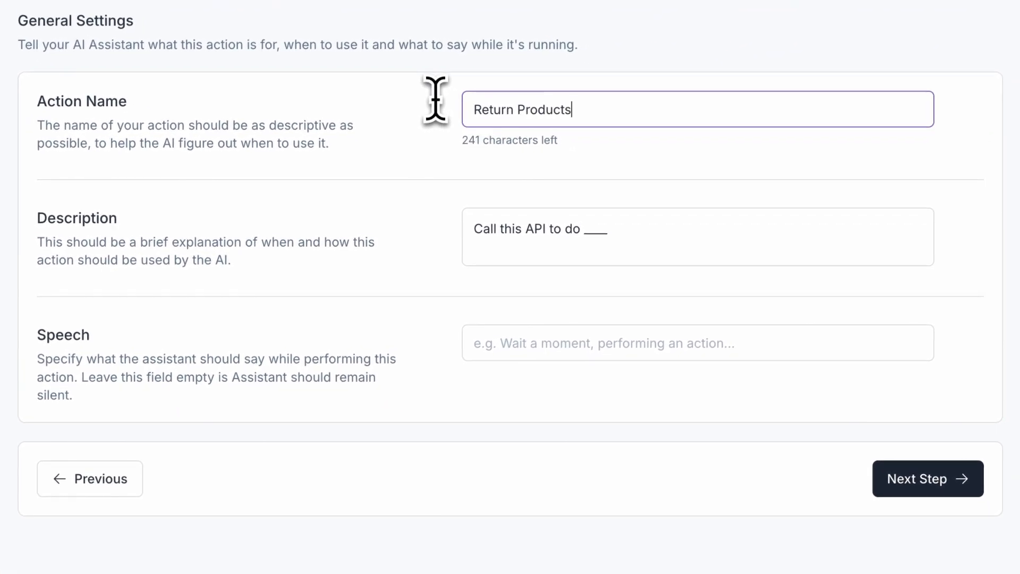
left_click_drag(565, 229, 625, 269)
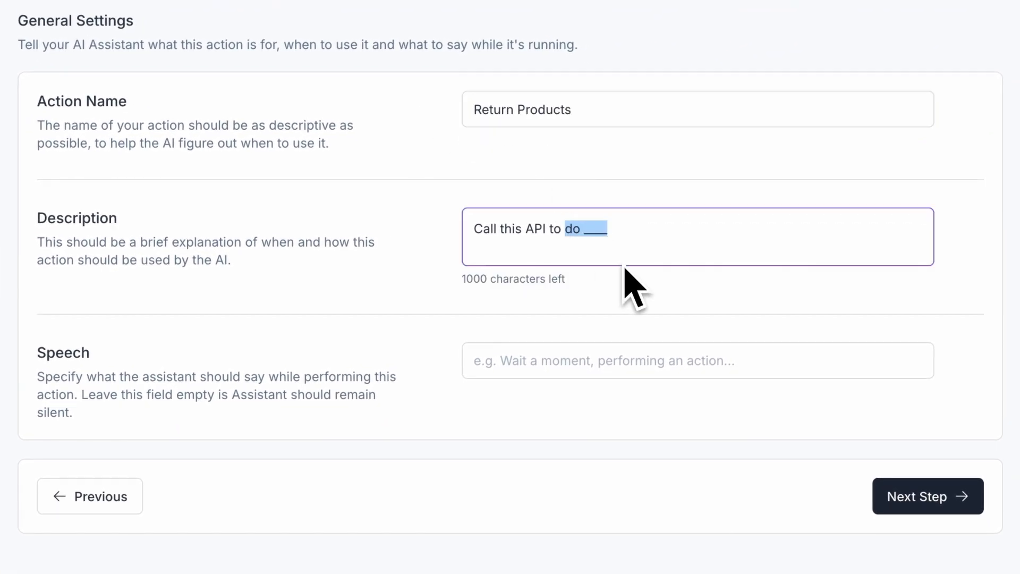
type("duct type")
left_click(635, 351)
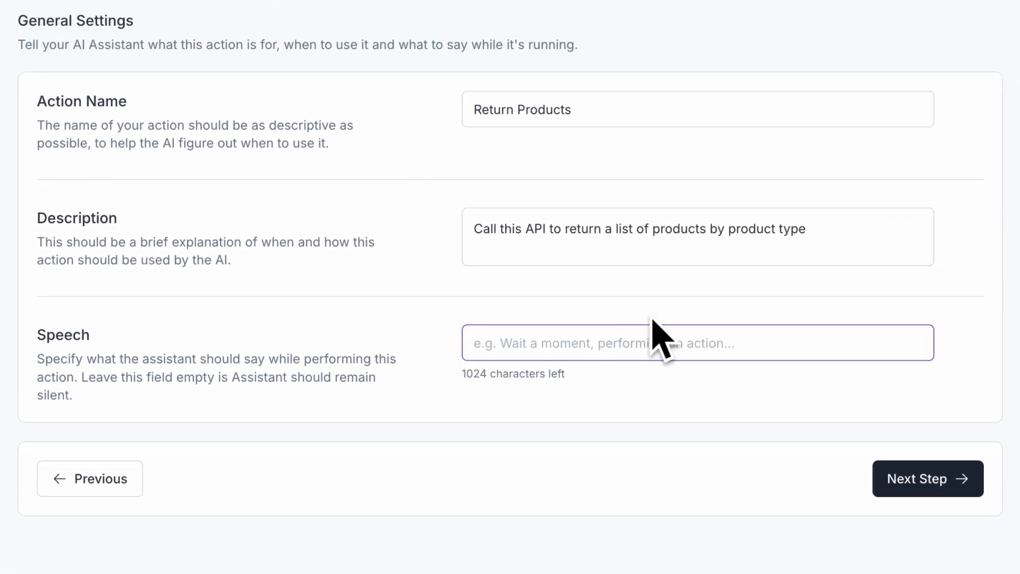
type("Looking up our products")
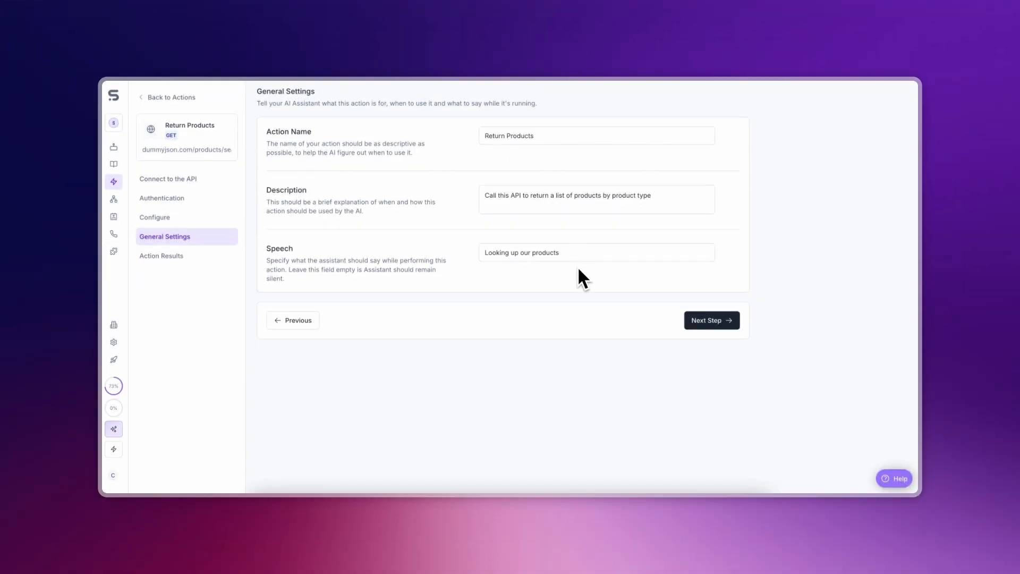
left_click(699, 320)
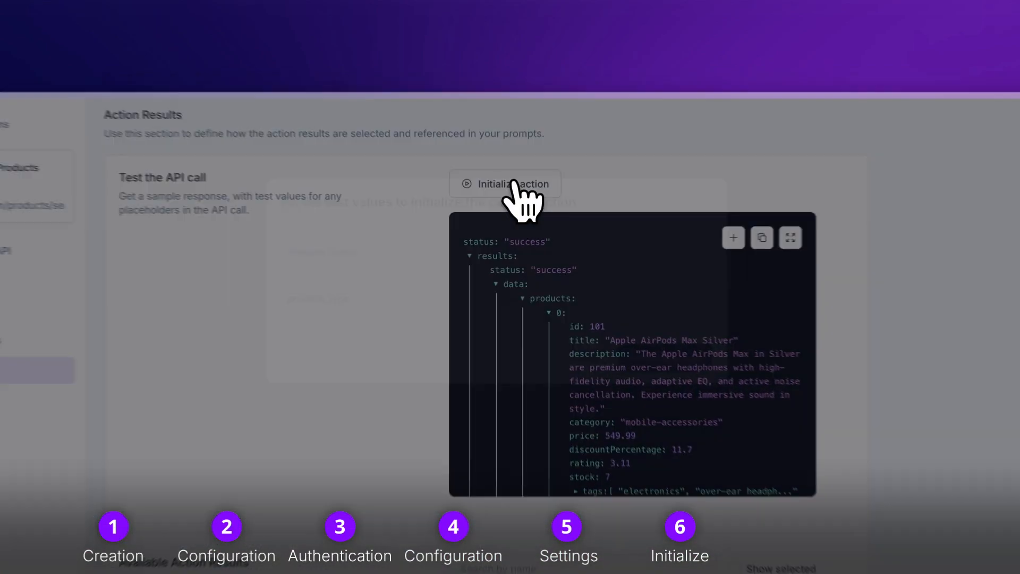
- Initialize the action with product_type 'phone' and inspect product item 0 in the response
left_click(522, 140)
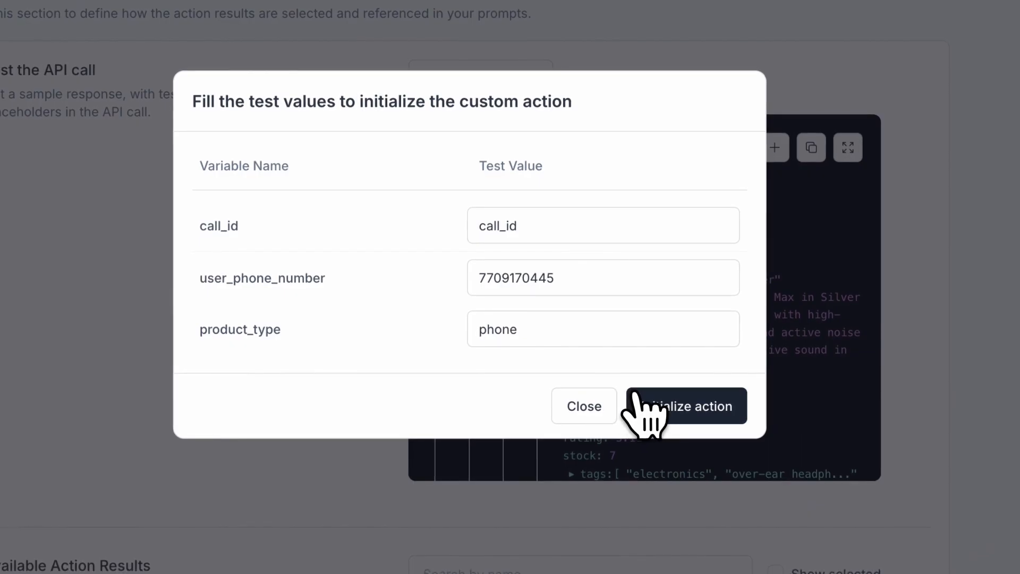
left_click(645, 407)
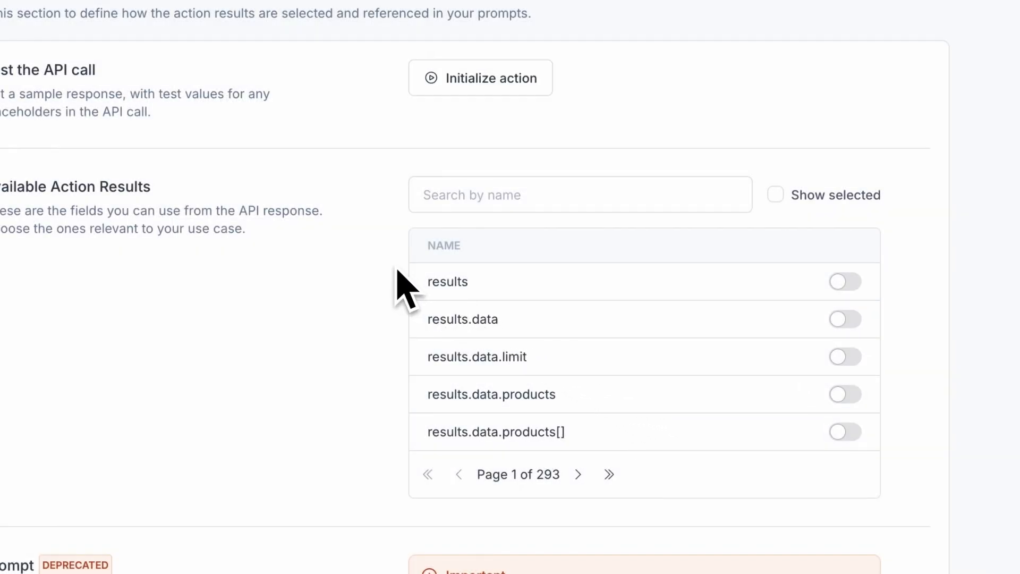
scroll(365, 268, "down", 2)
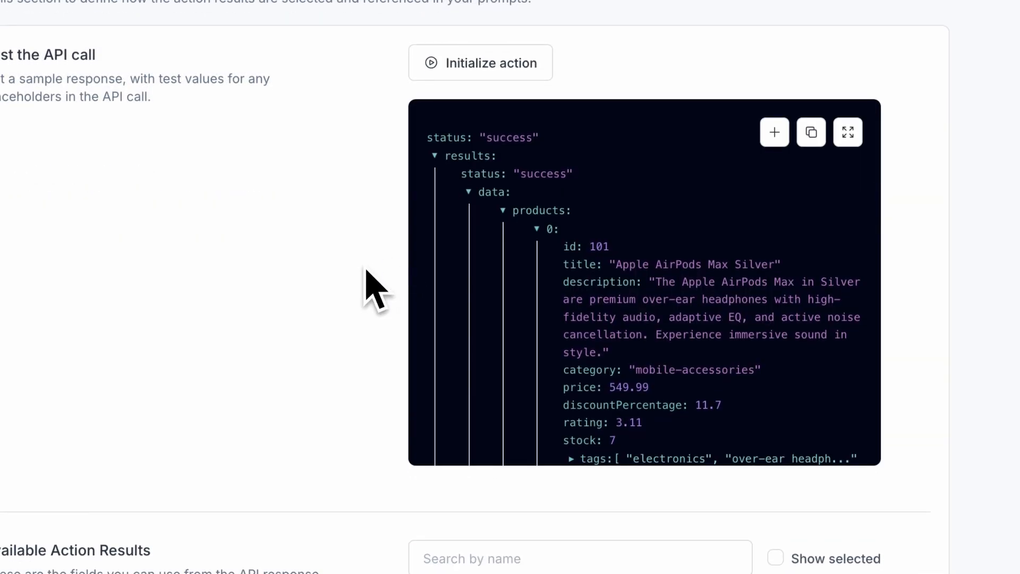
scroll(503, 260, "down", 1)
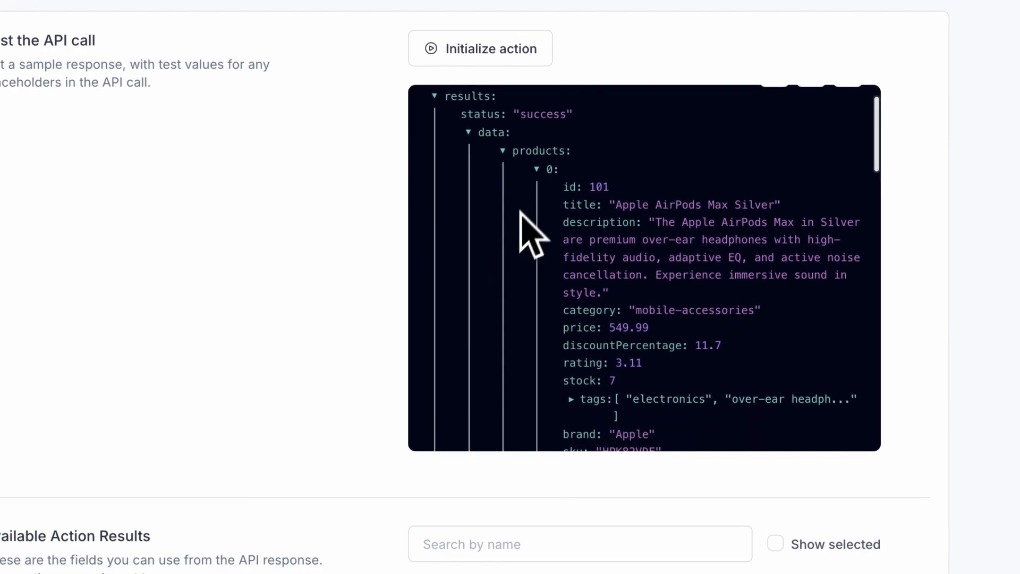
left_click(534, 169)
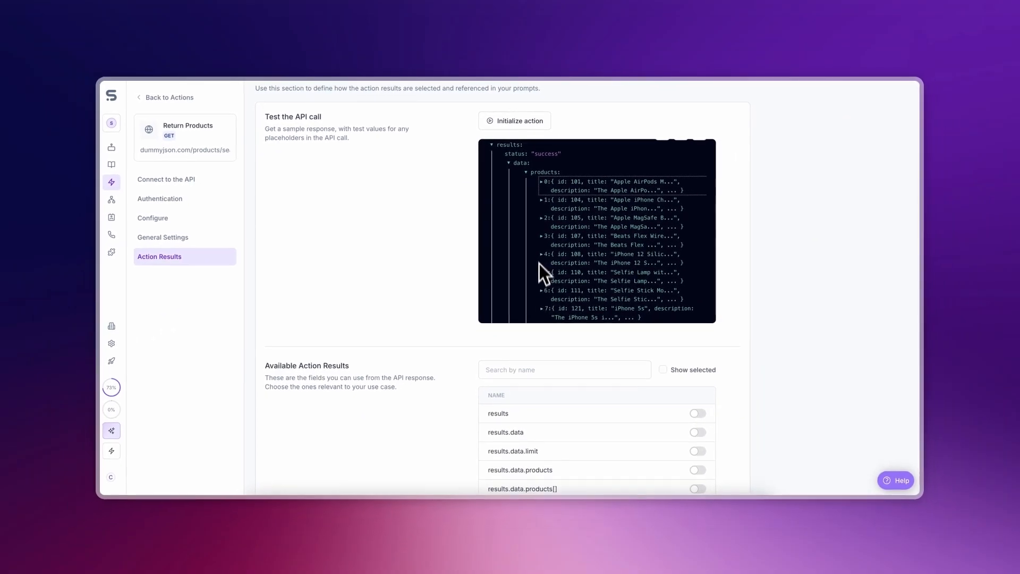
left_click(543, 181)
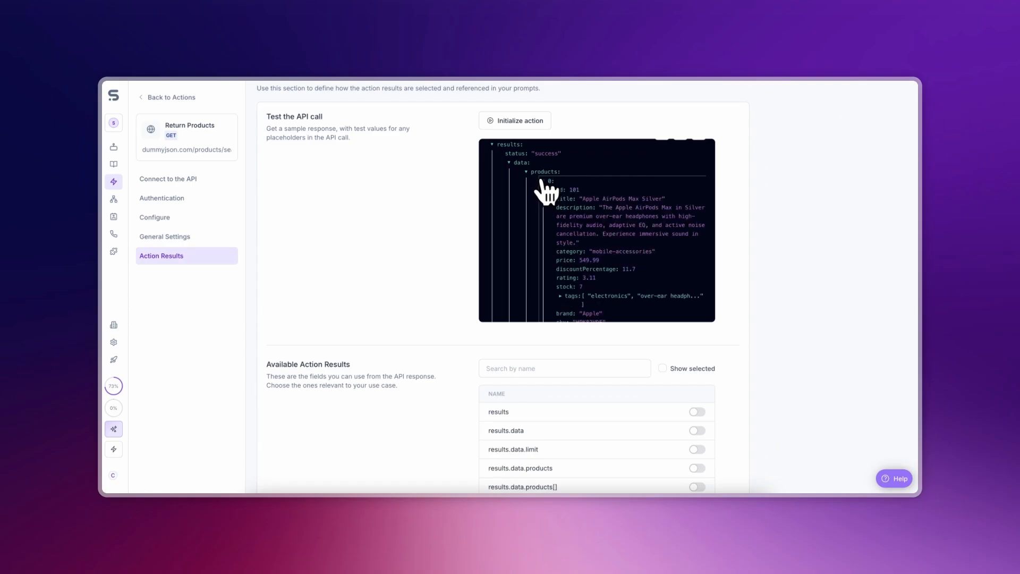
scroll(456, 286, "down", 3)
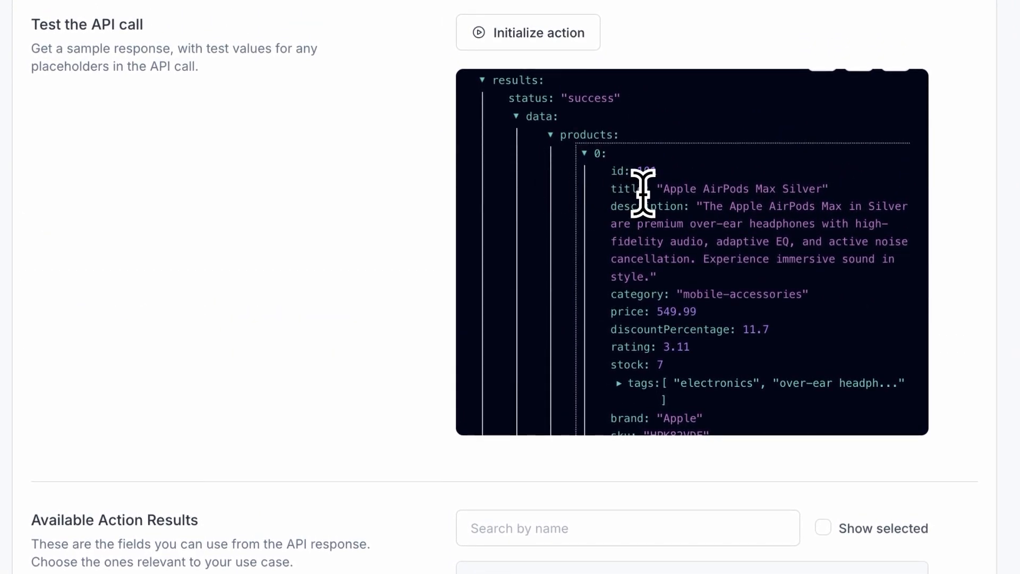
scroll(610, 200, "up", 1)
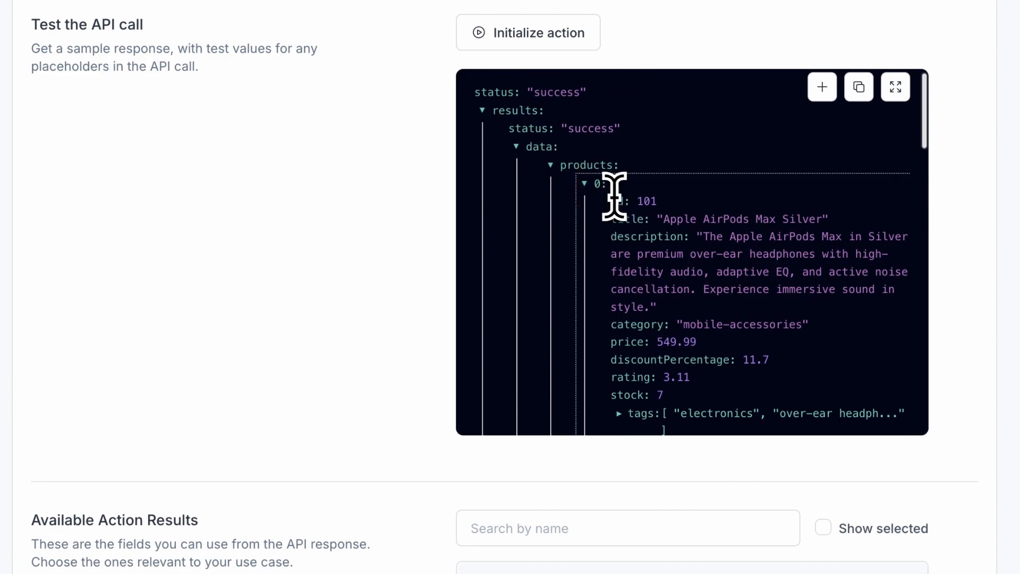
scroll(478, 393, "down", 2)
- Filter result fields by 'title', toggling products[0].title and products[].title on then off
left_click(525, 425)
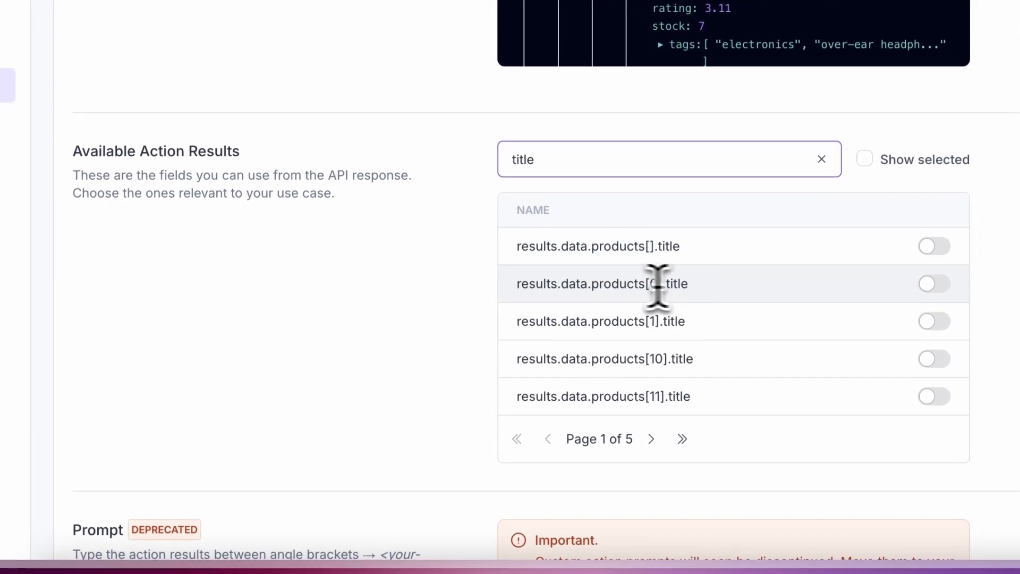
left_click(935, 283)
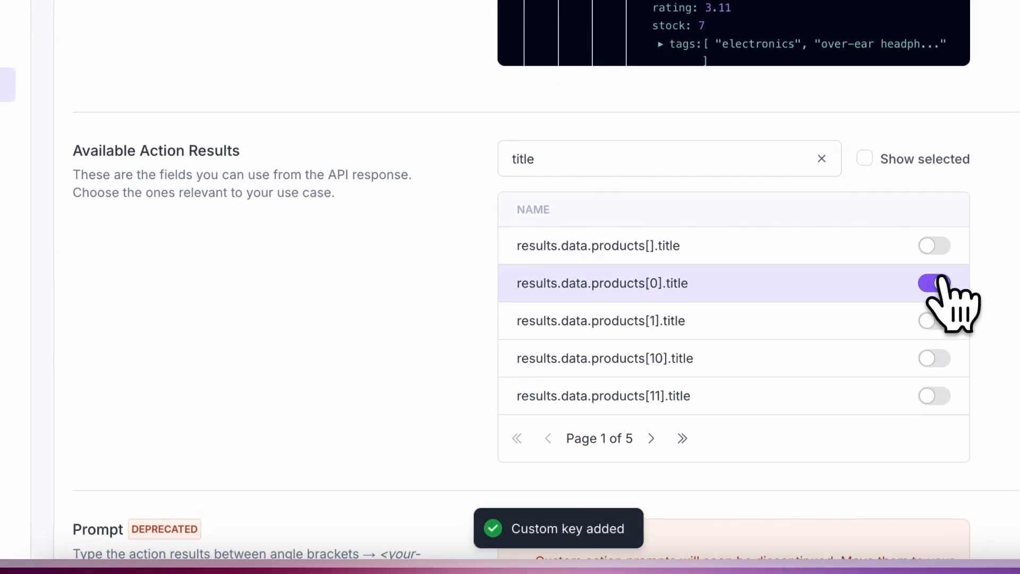
left_click(938, 283)
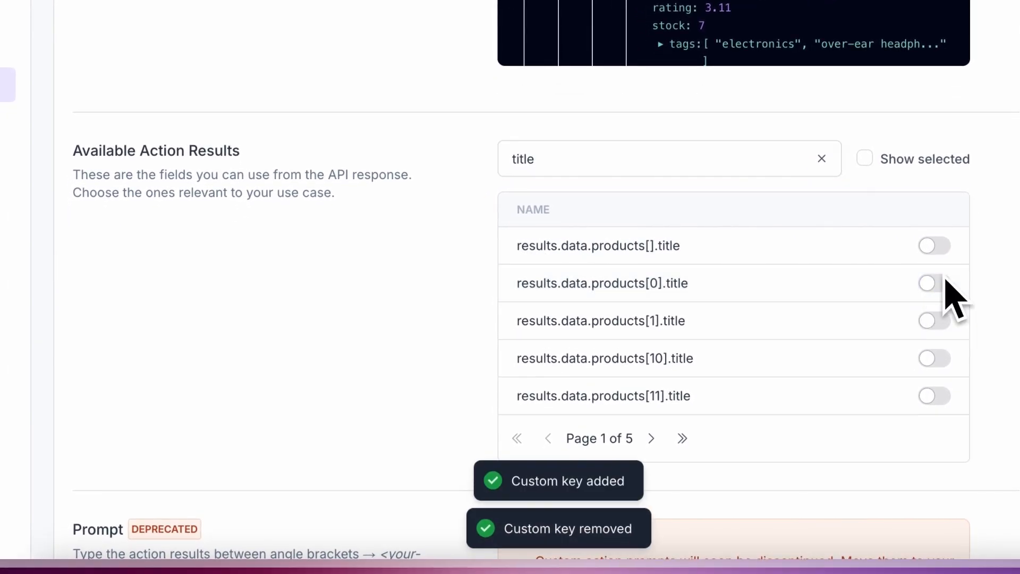
left_click(937, 246)
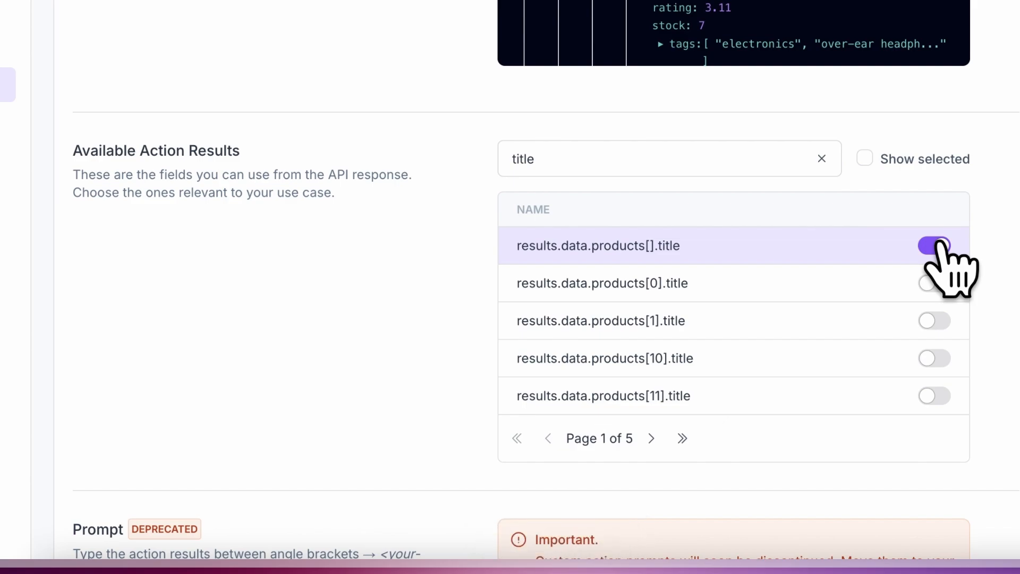
left_click(937, 245)
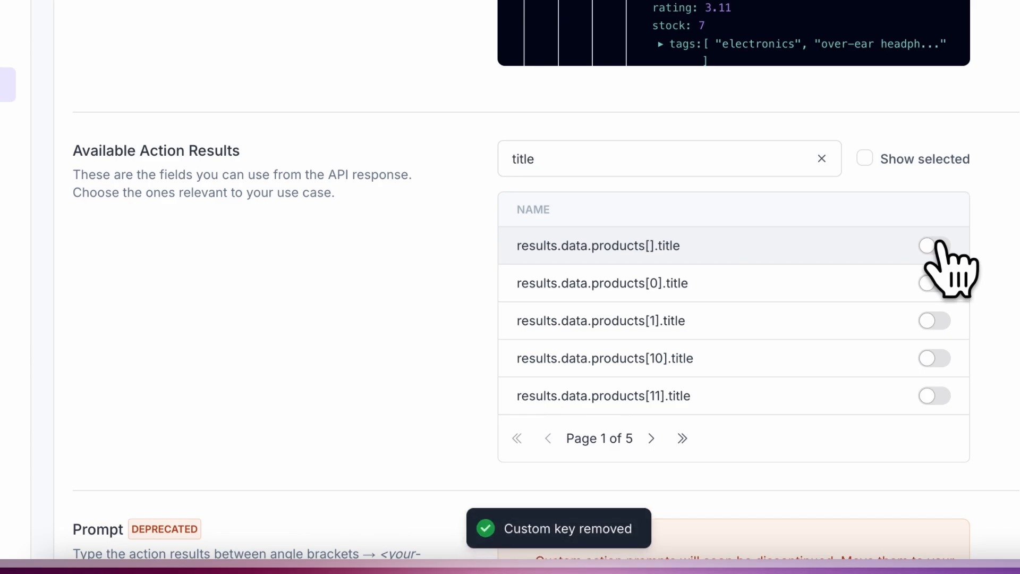